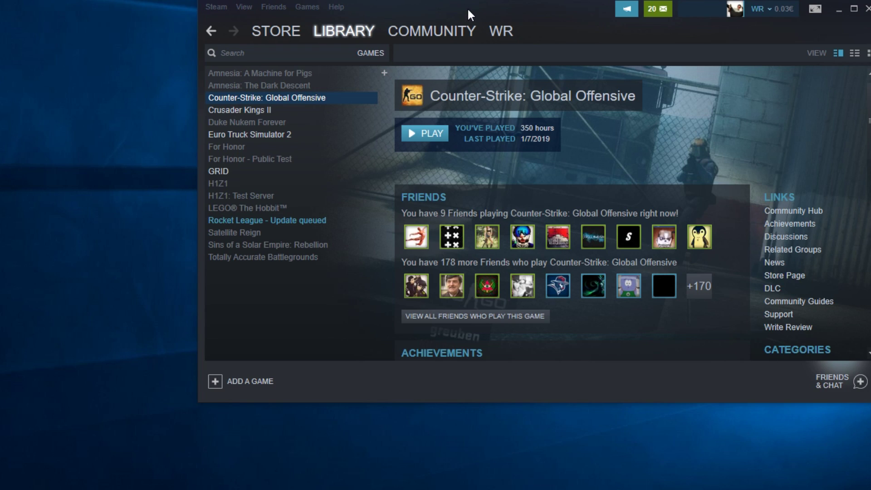
# - Open the launch options of Counter-Strike: Global Offensive from the game's properties
pyautogui.moveTo(468, 7); pyautogui.dragTo(410, 43)
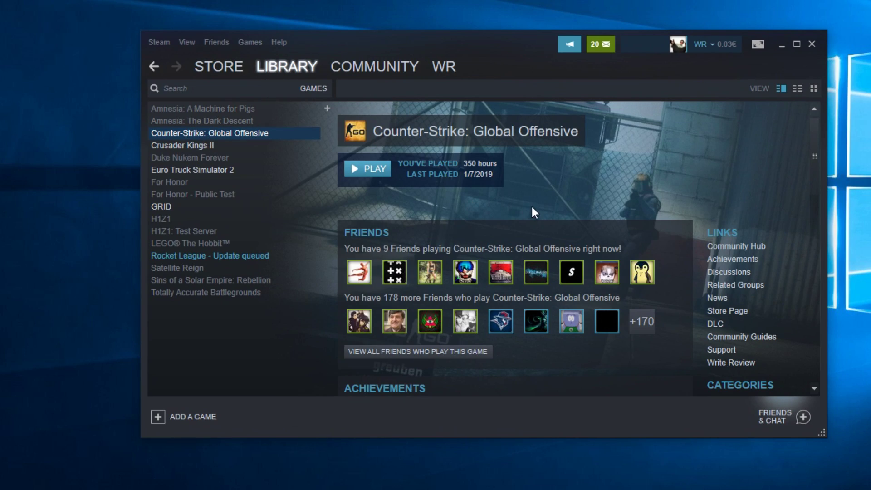
pyautogui.rightClick(219, 137)
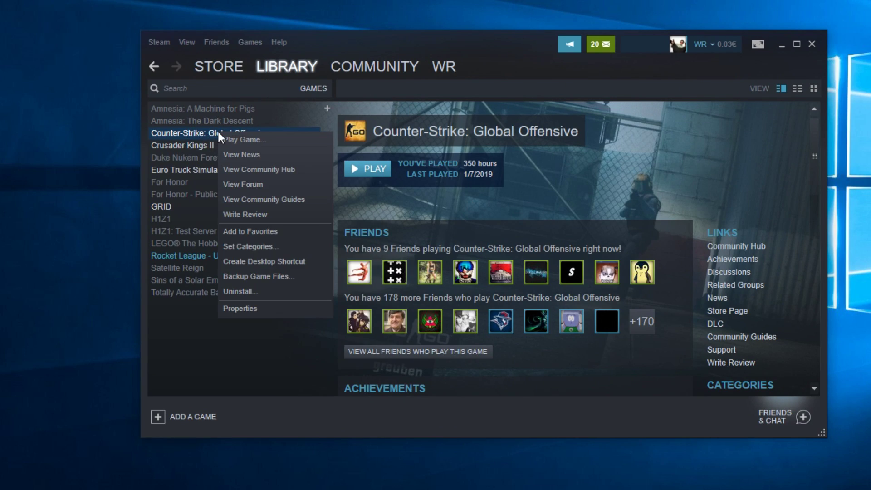
pyautogui.click(252, 313)
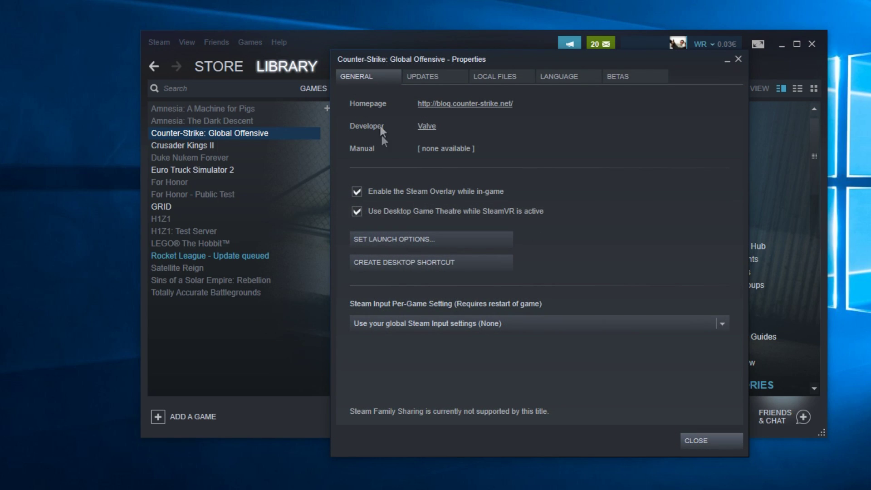
pyautogui.click(410, 240)
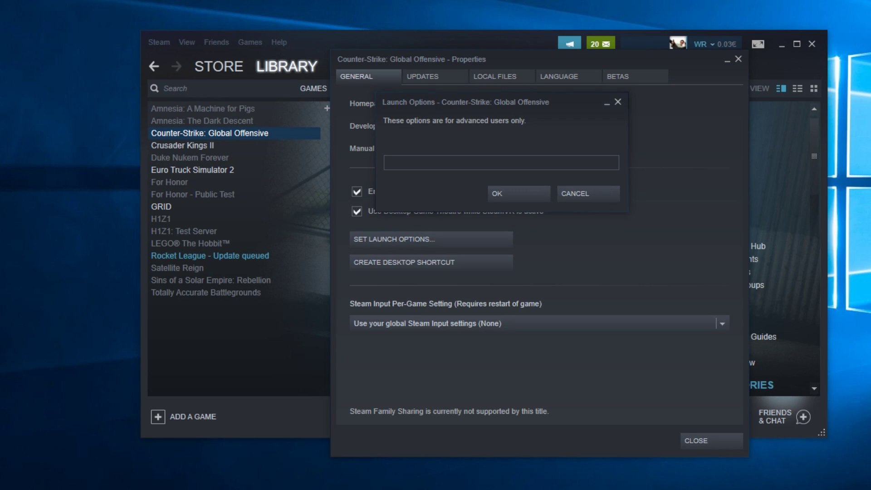
# - Enter the launch options "-high -threads4 -nod3d9ex -nojoy -novid +mat_queue_mode 2" for Counter-Strike: Global Offensive
pyautogui.click(526, 149)
pyautogui.write('-high -threads4 -nod3d9ex -nojoy -novid +mat_queue_mode 2')
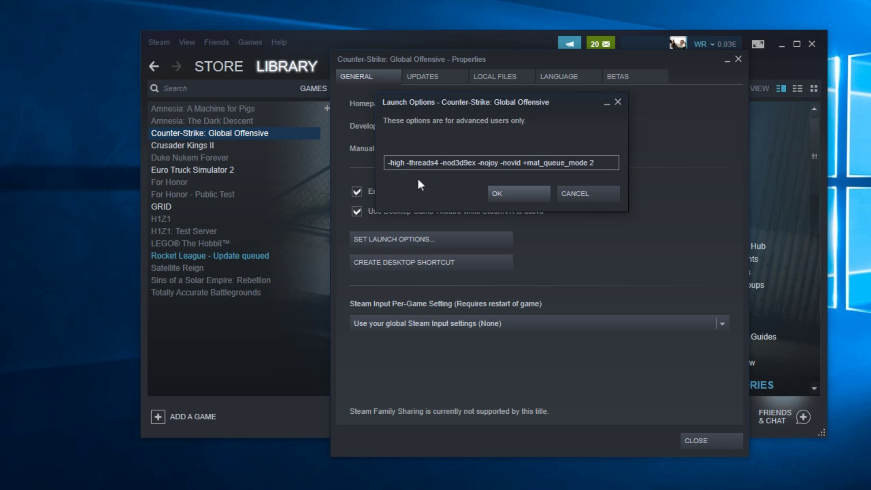
pyautogui.moveTo(613, 164); pyautogui.dragTo(377, 162)
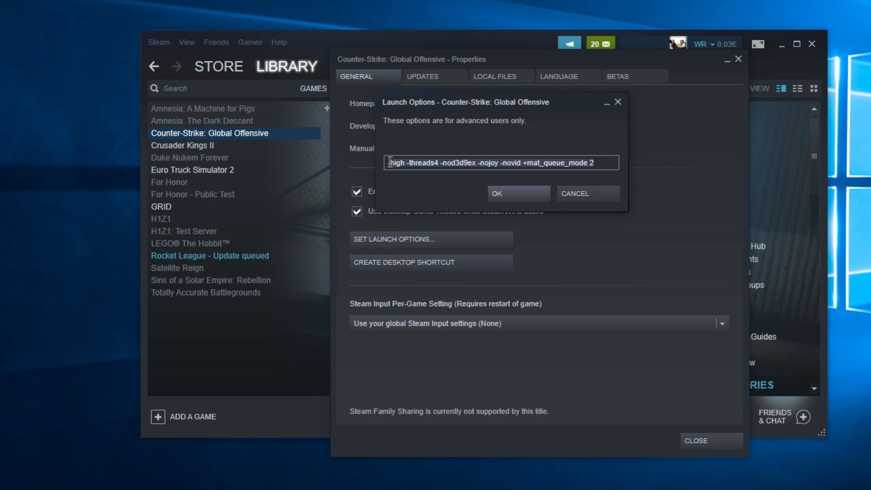
pyautogui.click(594, 164)
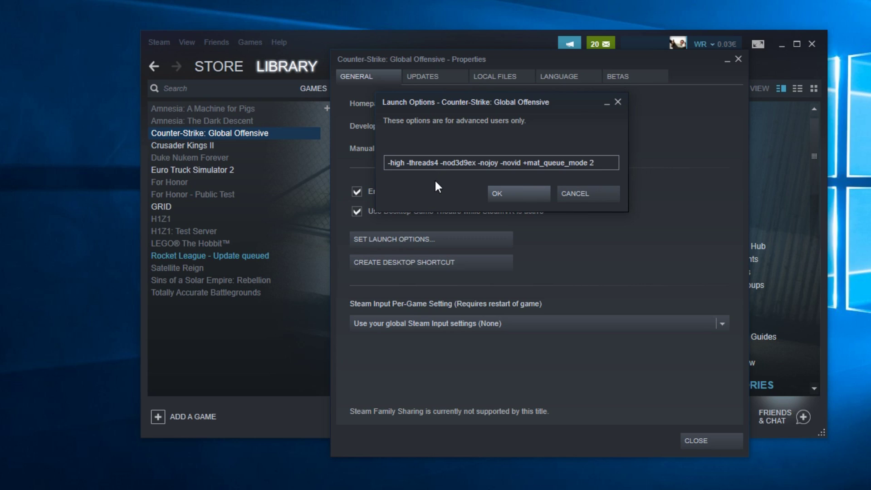
pyautogui.moveTo(606, 162); pyautogui.dragTo(341, 162)
pyautogui.click(611, 163)
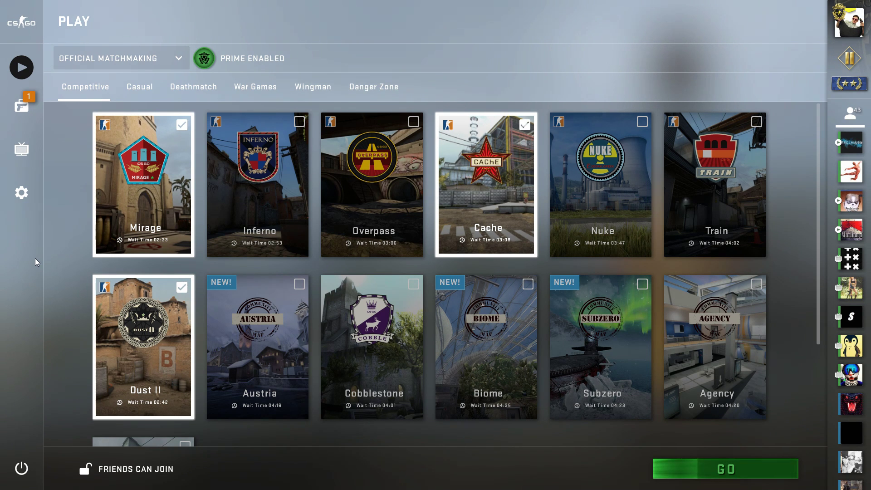
# - In CS:GO's video settings, set the aspect ratio to Normal 4:3 and open the resolution choices
pyautogui.click(28, 202)
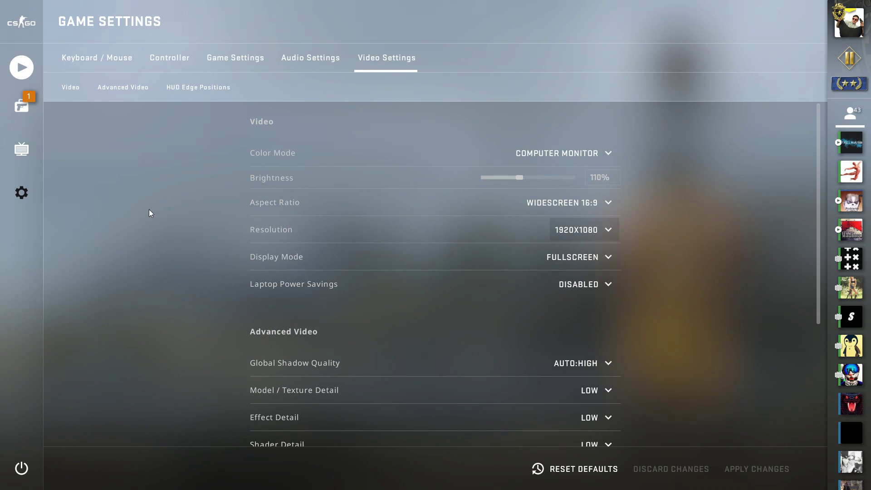
pyautogui.scroll(-1, 151, 213)
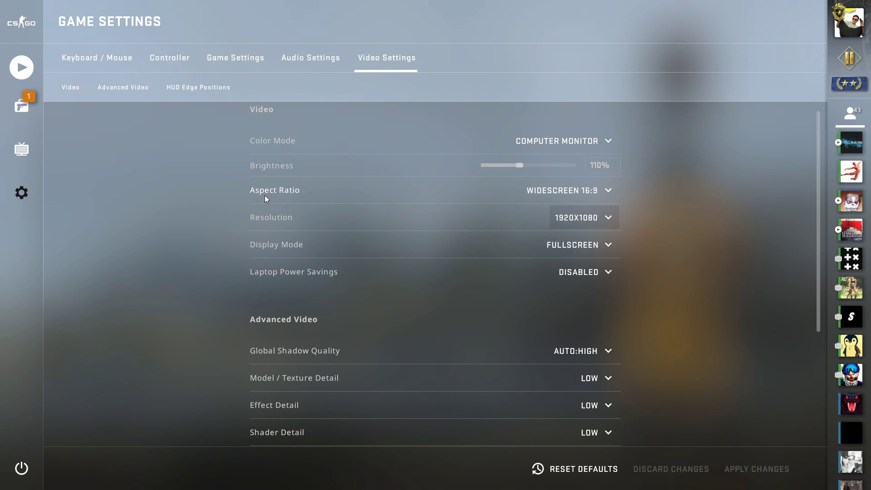
pyautogui.click(593, 192)
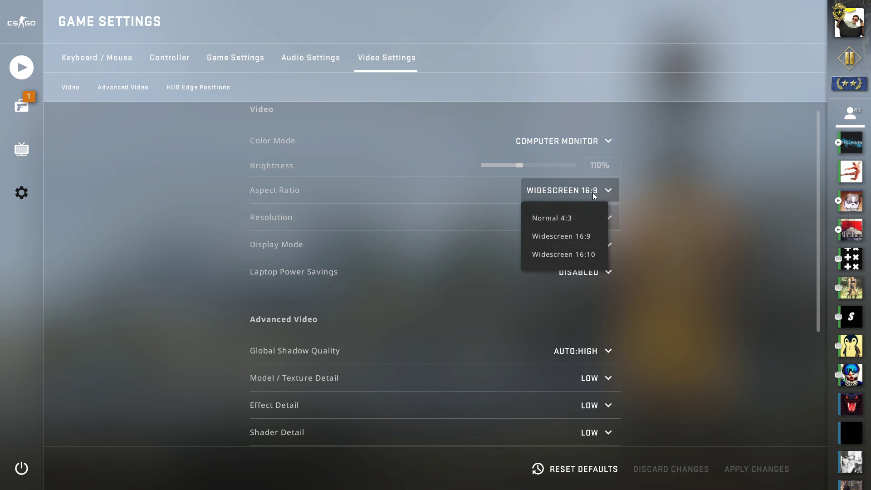
pyautogui.click(557, 221)
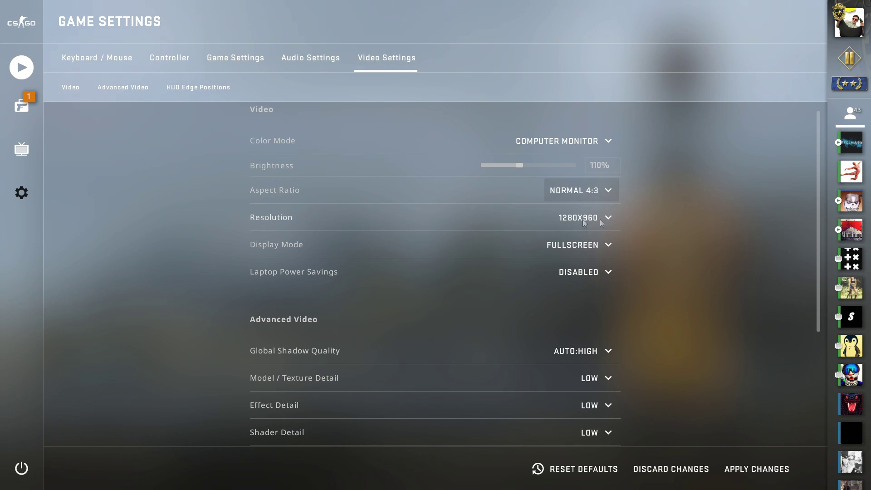
pyautogui.click(583, 218)
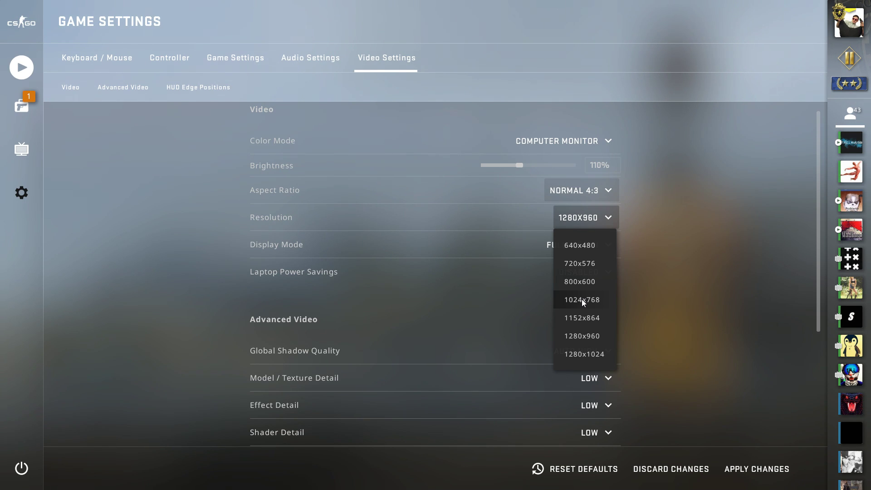
# - Examine the advanced video settings, including the choices for Multisampling Anti-Aliasing Mode and Motion Blur
pyautogui.scroll(-4, 675, 252)
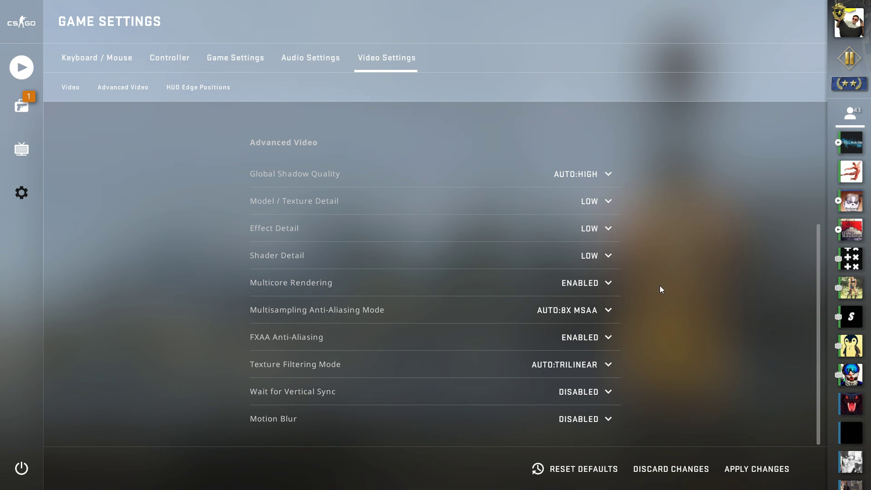
pyautogui.moveTo(390, 308)
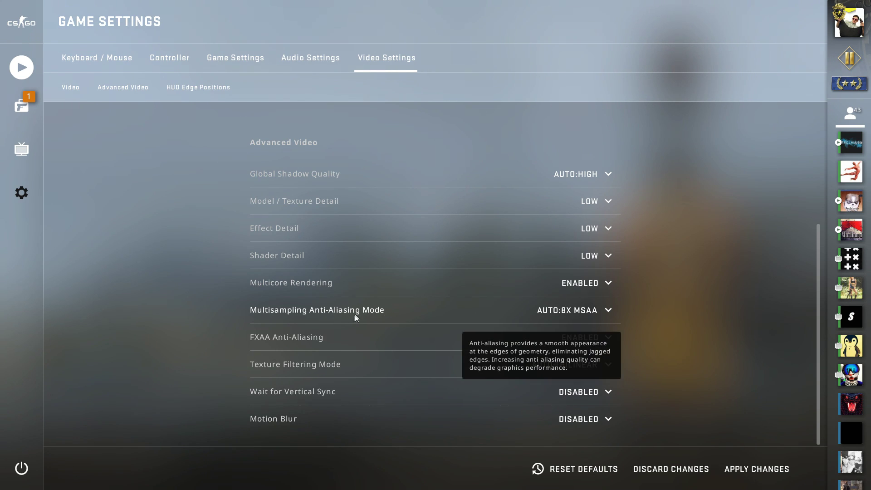
pyautogui.click(571, 310)
pyautogui.click(604, 311)
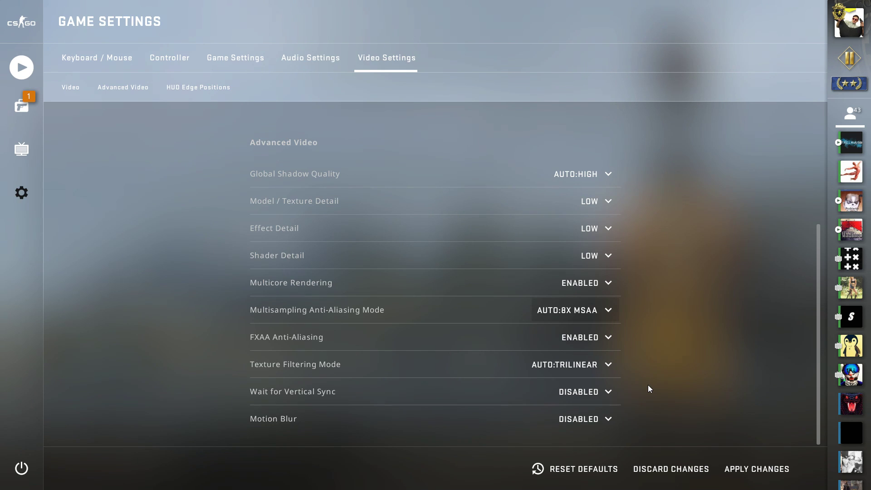
pyautogui.moveTo(379, 414)
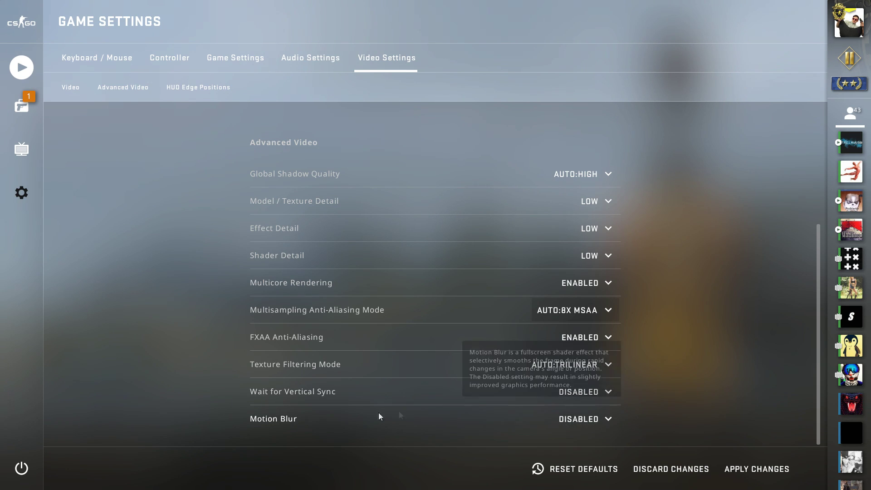
pyautogui.click(582, 421)
pyautogui.click(582, 421)
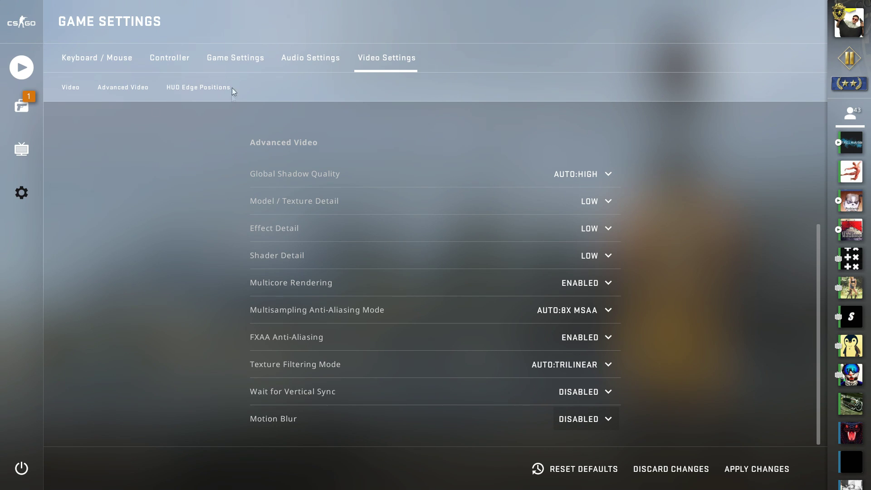
# - Check the Enable Developer Console option in the game settings
pyautogui.click(230, 62)
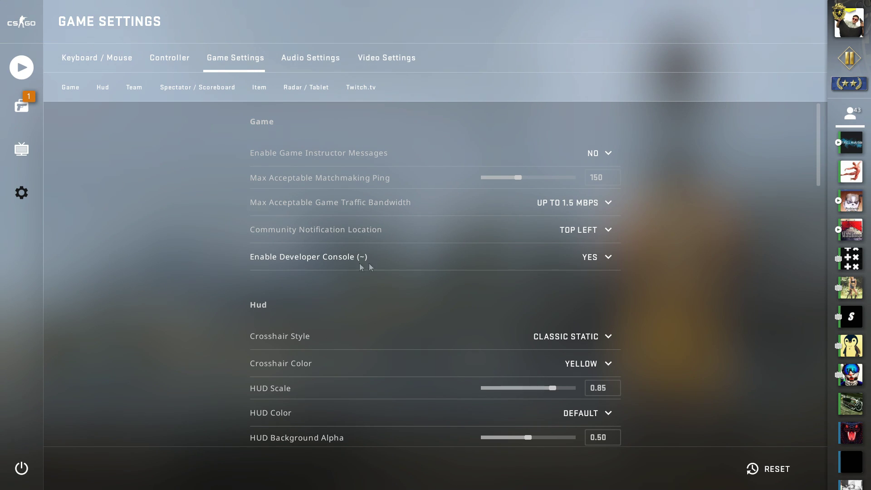
pyautogui.click(611, 258)
pyautogui.click(610, 257)
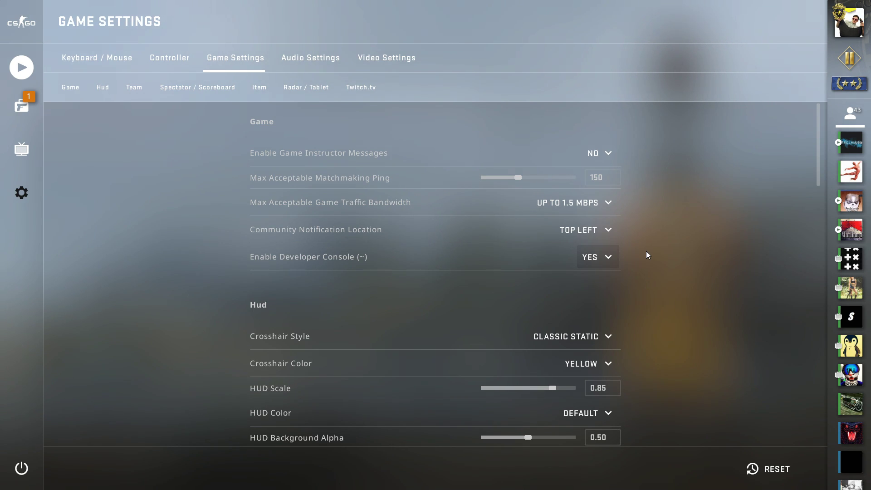
# - Open the developer console, enlarge its window and move it clear of the settings labels
pyautogui.press('`')
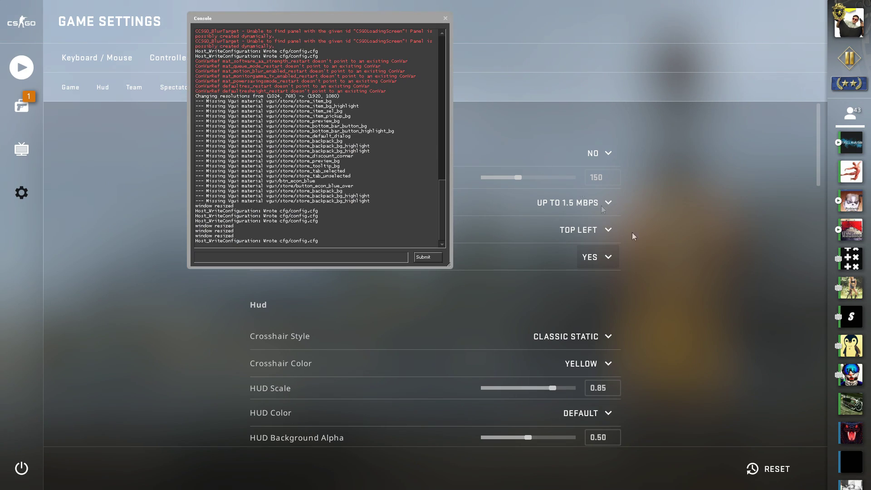
pyautogui.moveTo(450, 263); pyautogui.dragTo(603, 343)
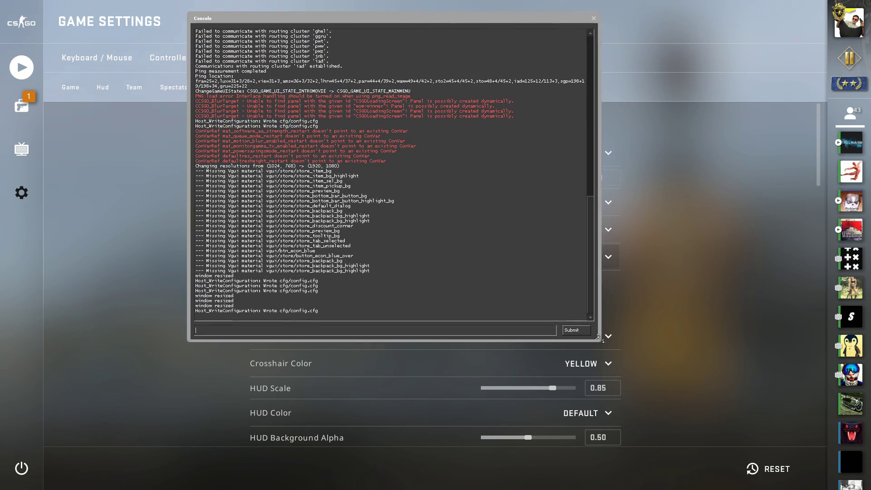
pyautogui.moveTo(370, 16); pyautogui.dragTo(514, 44)
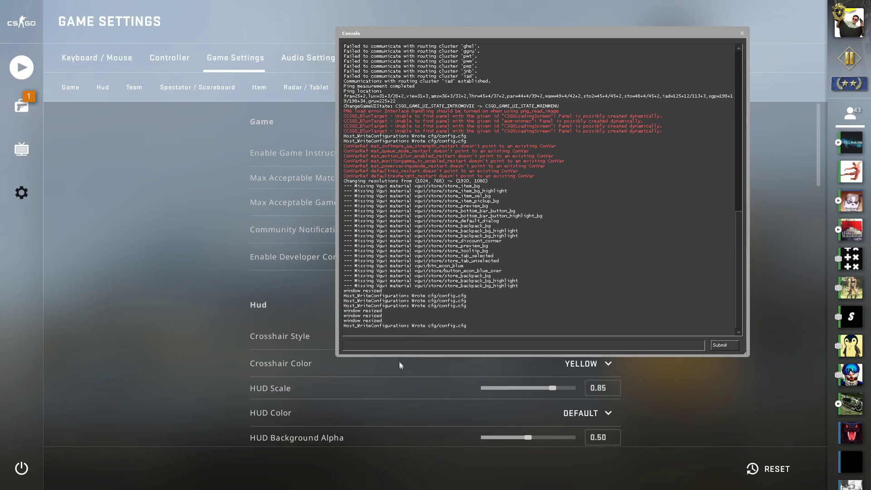
# - Enter the command fps_max 200 on the console's command line
pyautogui.write('f')
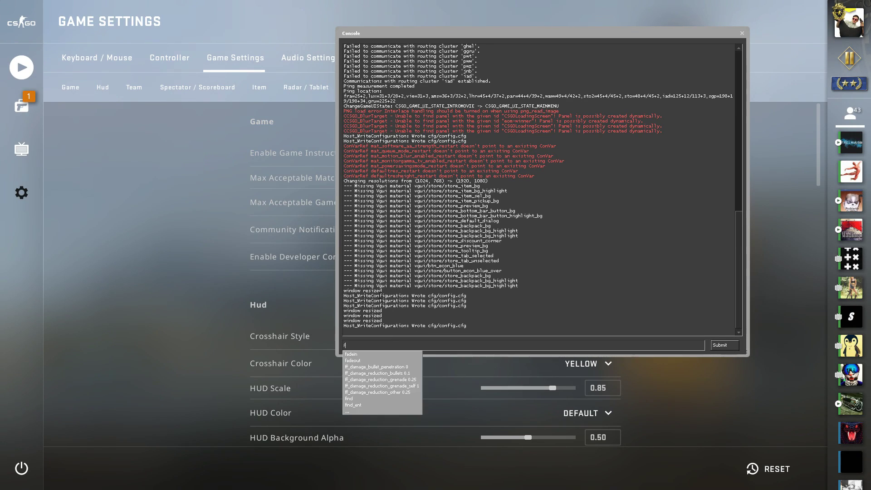
pyautogui.write('ps_max 200')
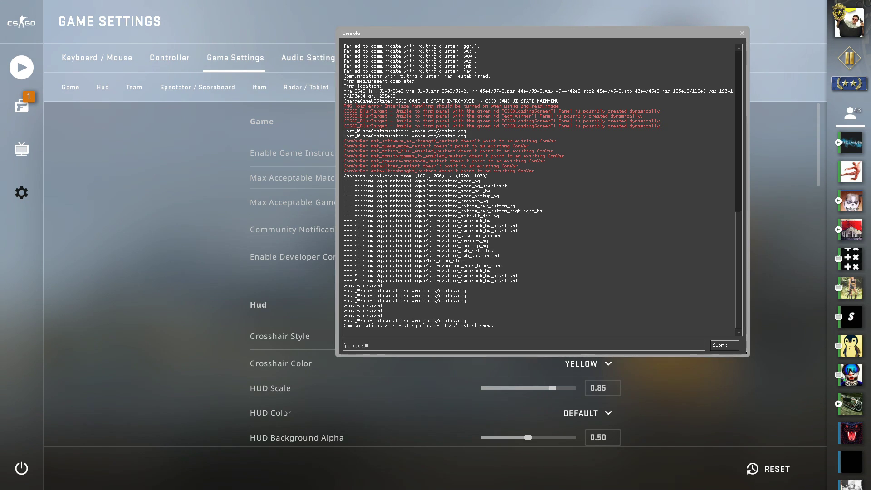
# - Replace the pending console entry with net_graph 1 and run it to display the performance overlay
pyautogui.hotkey('ctrl', 'a')
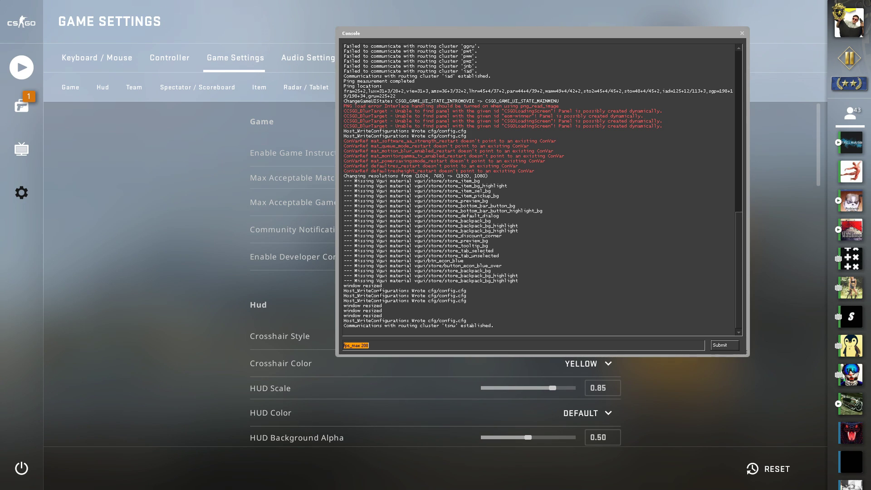
pyautogui.write('net')
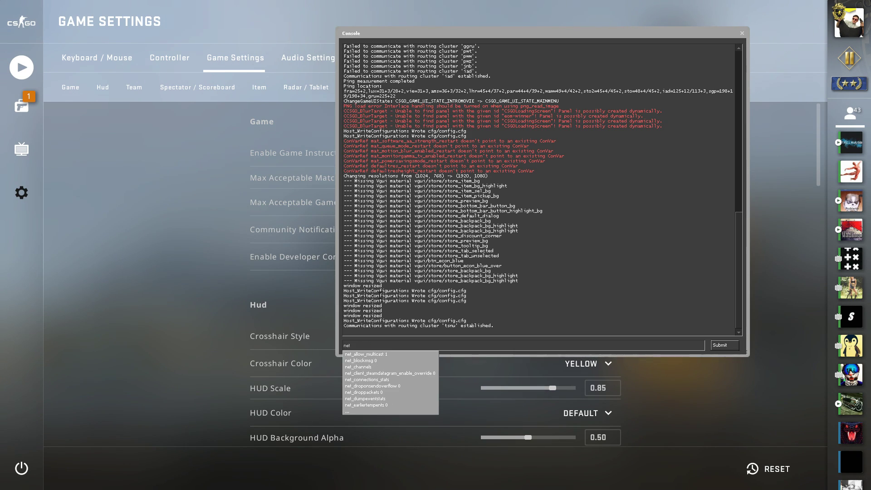
pyautogui.write('_graph 1')
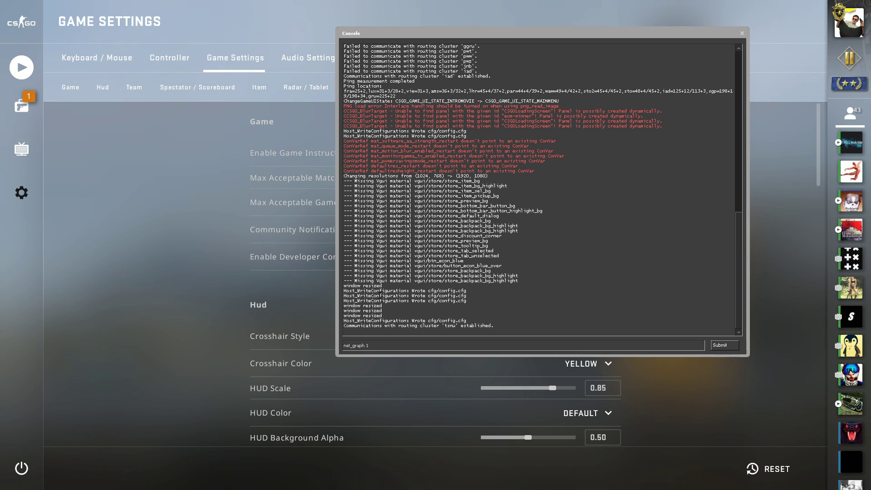
pyautogui.press('Return')
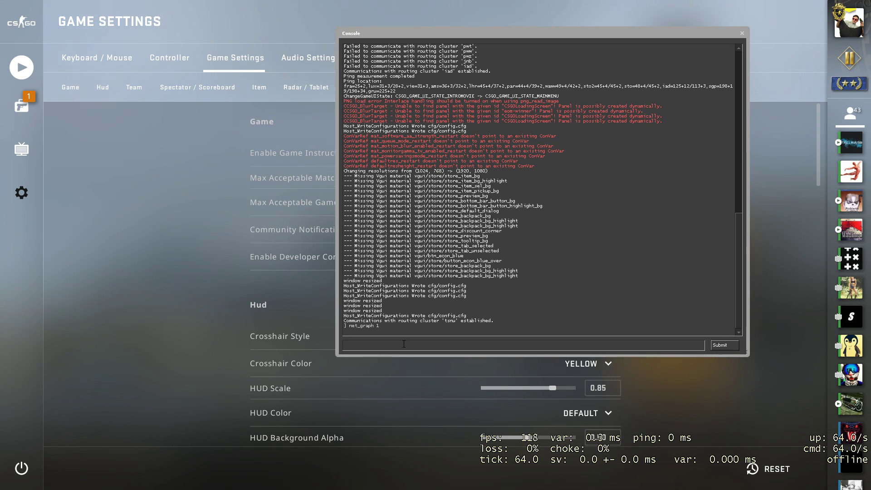
# - Run net_graph 0 in the console to hide the performance overlay
pyautogui.press('Up')
pyautogui.press('BackSpace')
pyautogui.write('0')
pyautogui.press('Return')
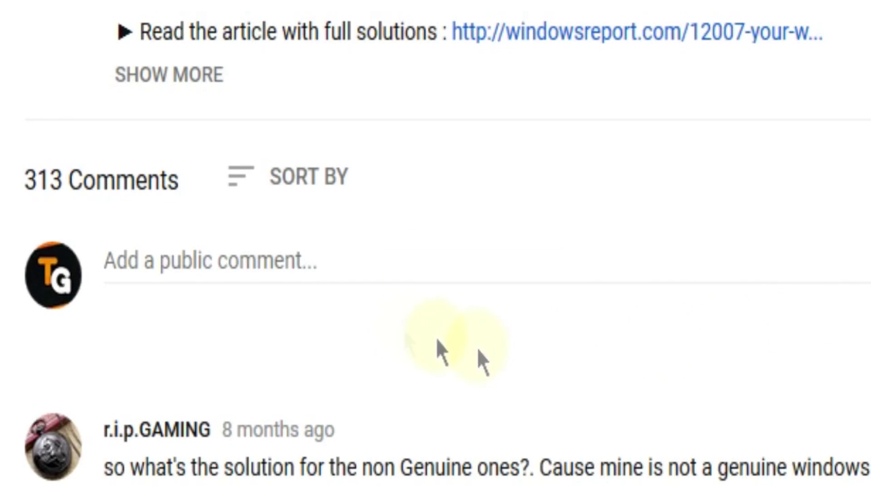
# - Switch to the YouTube video page and write the public comment "I have this problem"
pyautogui.click(278, 259)
pyautogui.write('I have this problem')
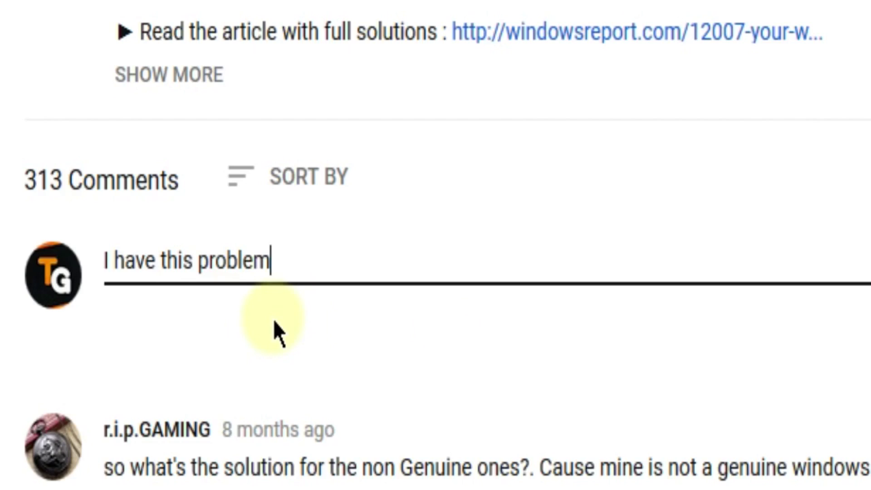